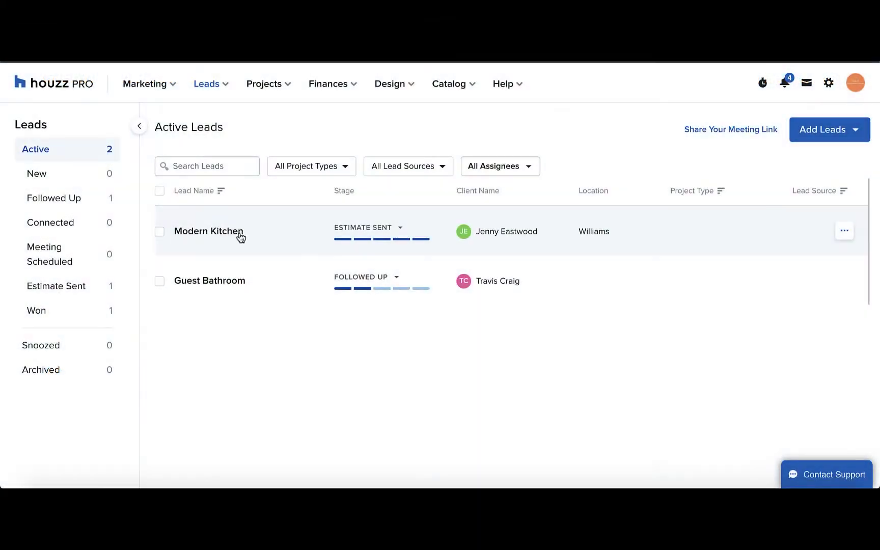
- Convert the Modern Kitchen lead to a project with lead source Houzz and a Jan 12, 2022 start date
left_click(237, 237)
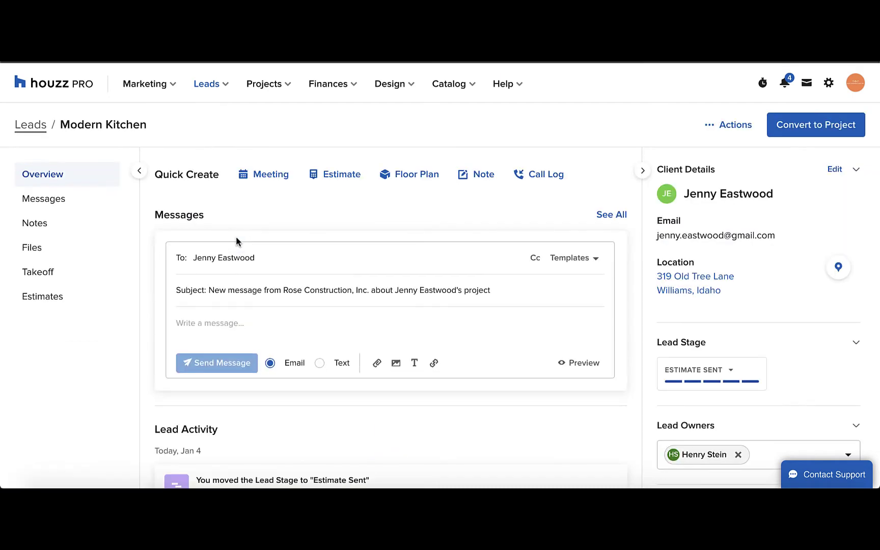
left_click(791, 133)
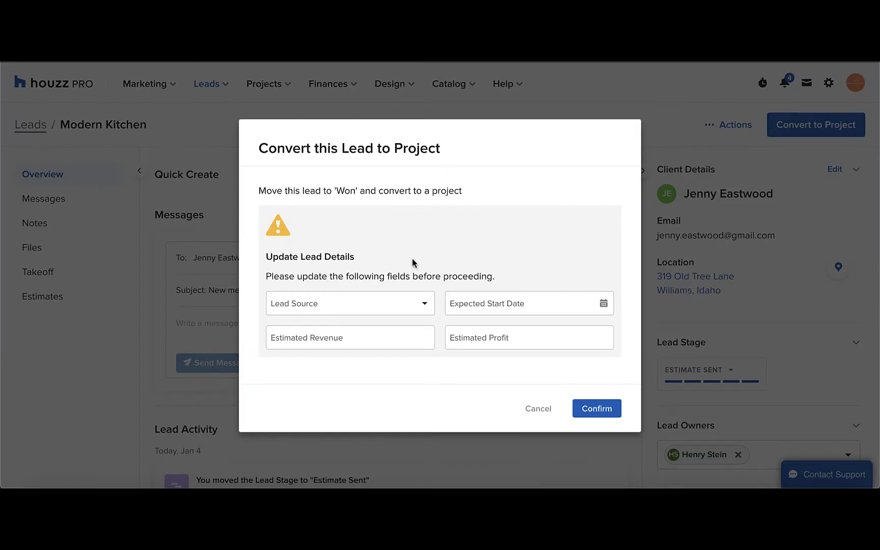
left_click(376, 303)
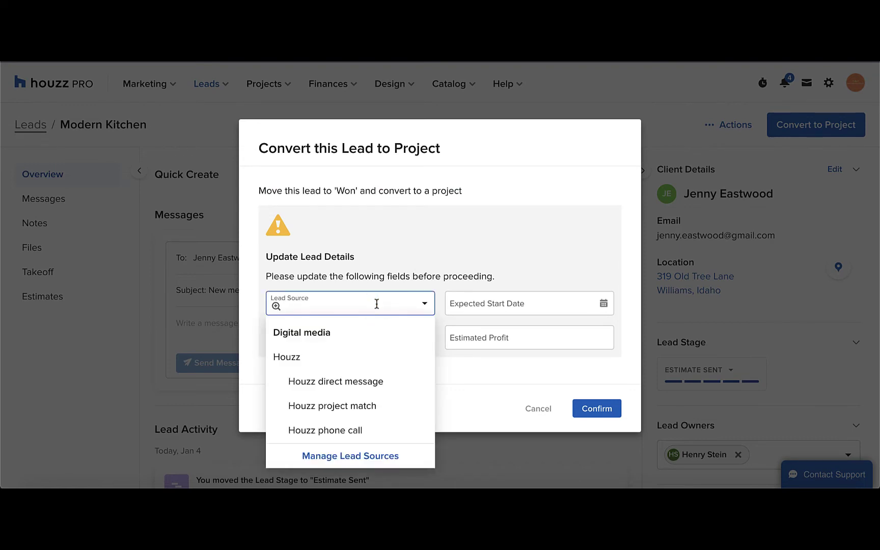
left_click(330, 358)
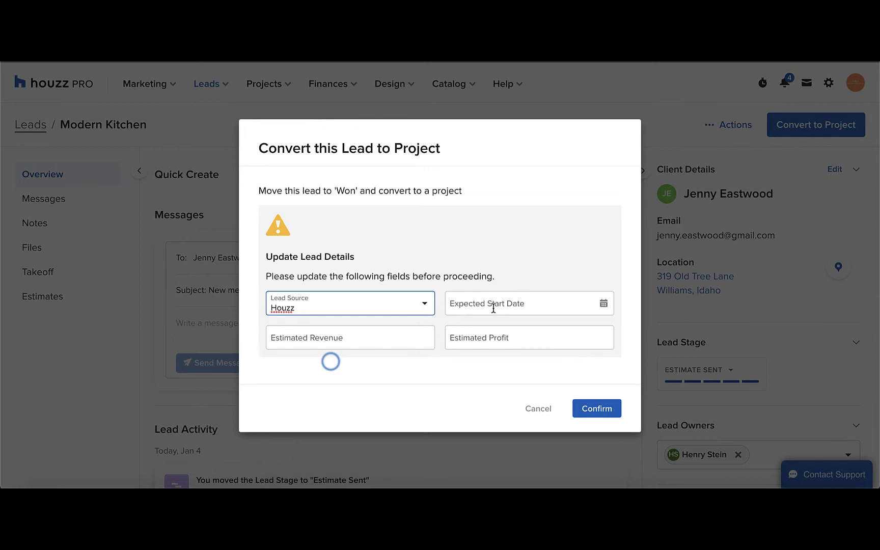
left_click(501, 303)
left_click(517, 343)
left_click(364, 334)
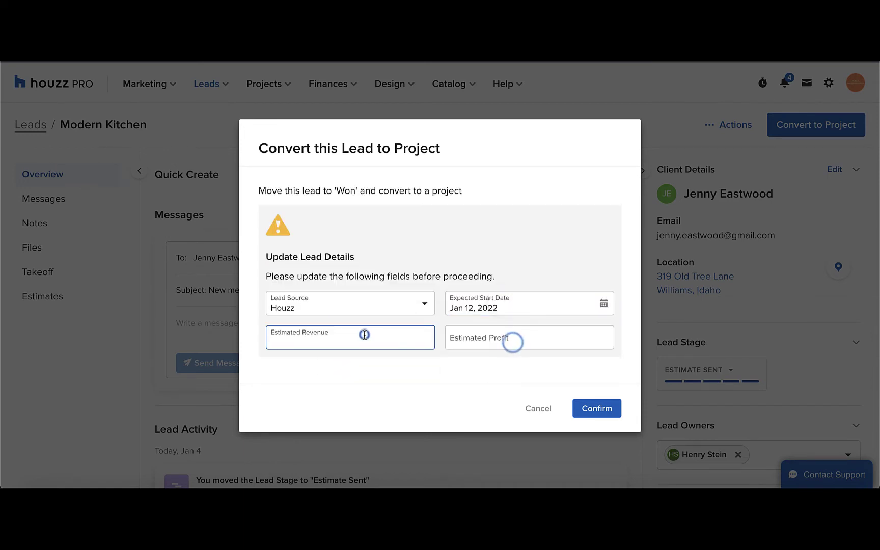
left_click(483, 339)
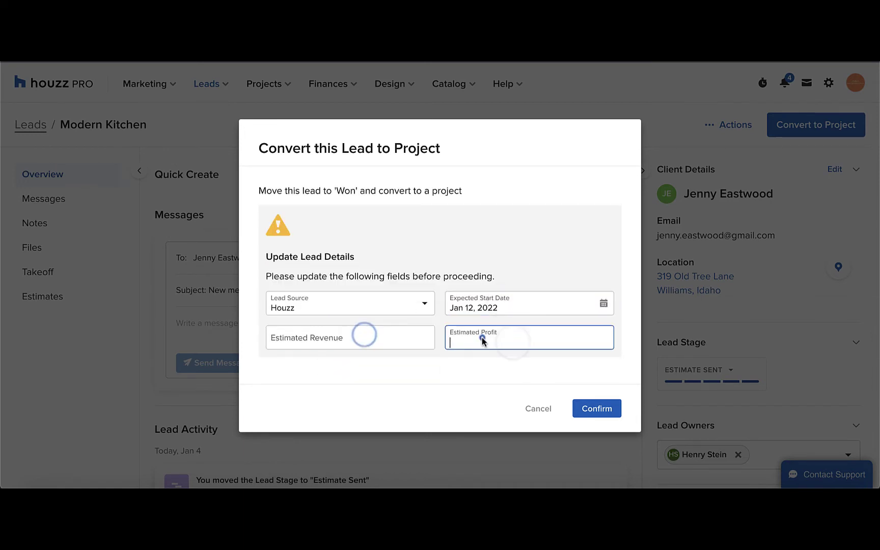
left_click(589, 410)
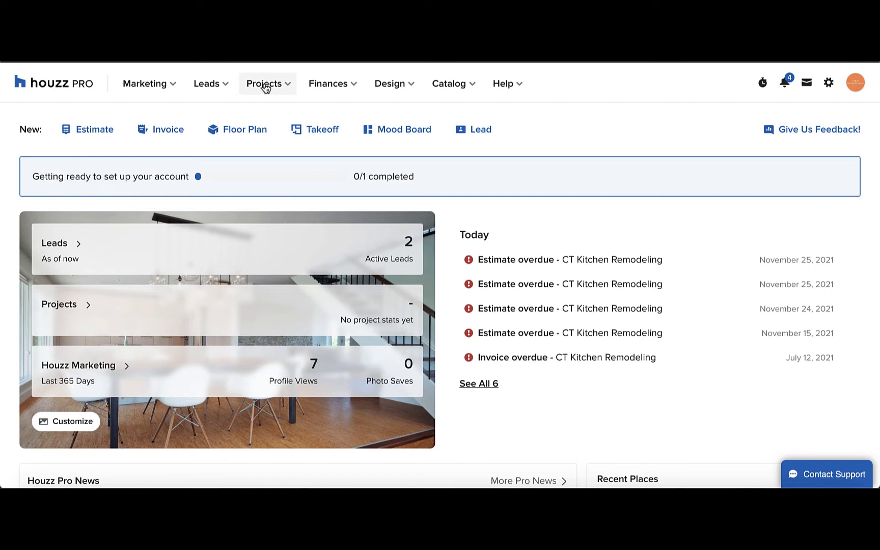
- Go to the All Projects list from the Projects menu
left_click(265, 83)
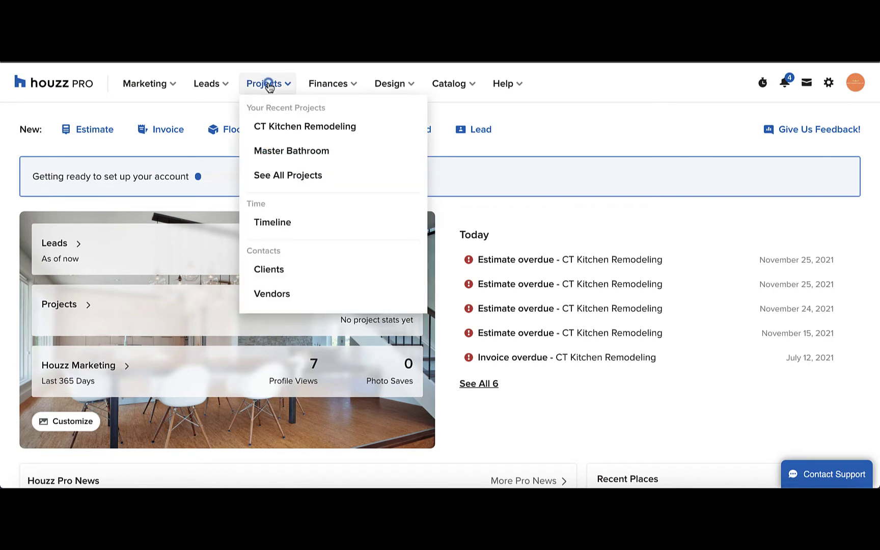
left_click(349, 183)
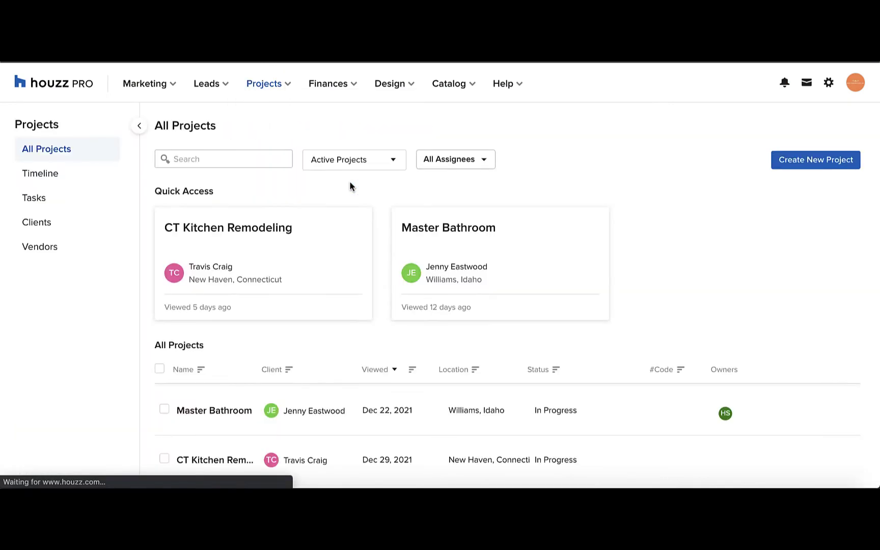
- Start a new project named 'Wells Townhome' and begin adding a new client
left_click(785, 166)
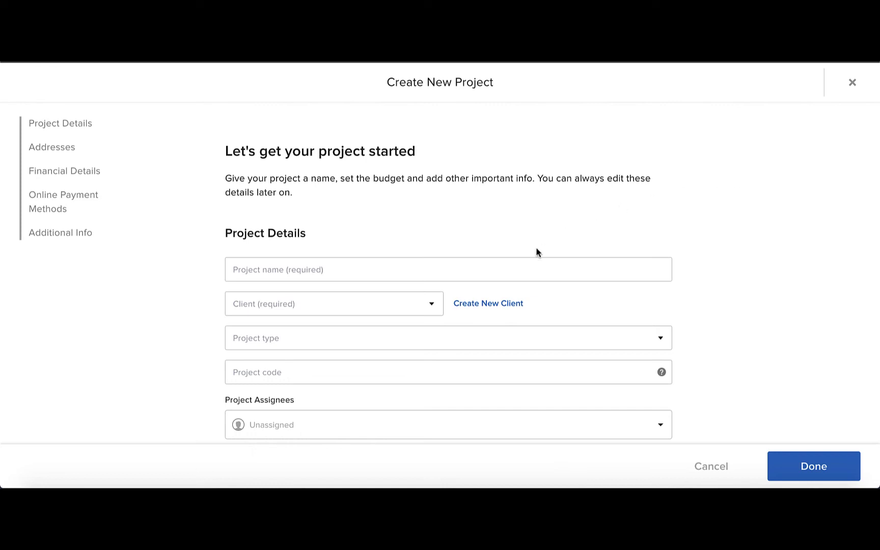
left_click(458, 269)
type("Wells ")
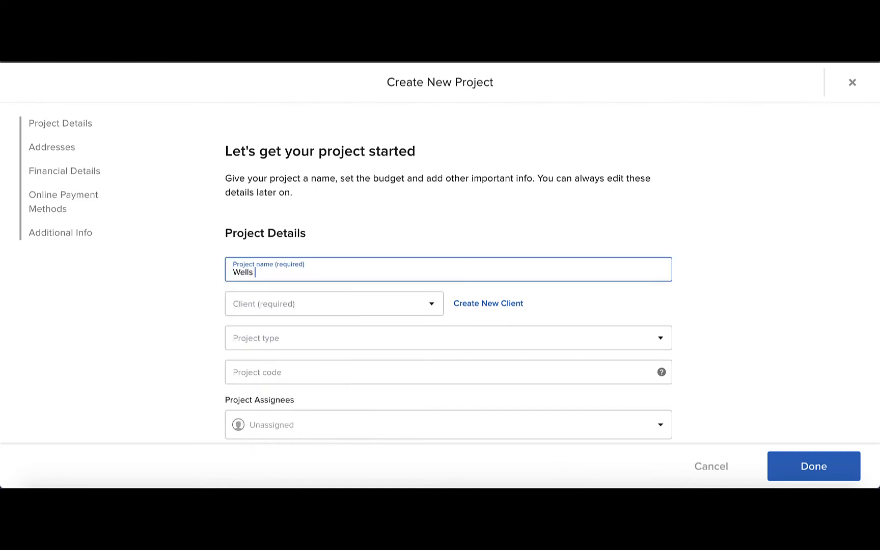
type("Townhome")
left_click(381, 304)
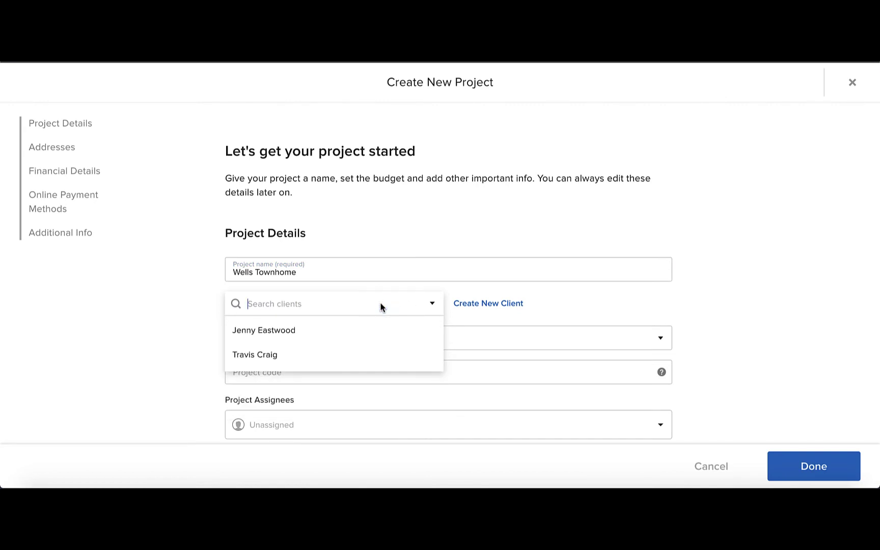
left_click(489, 303)
- Enter the new client's full name and e-mail address
left_click(252, 186)
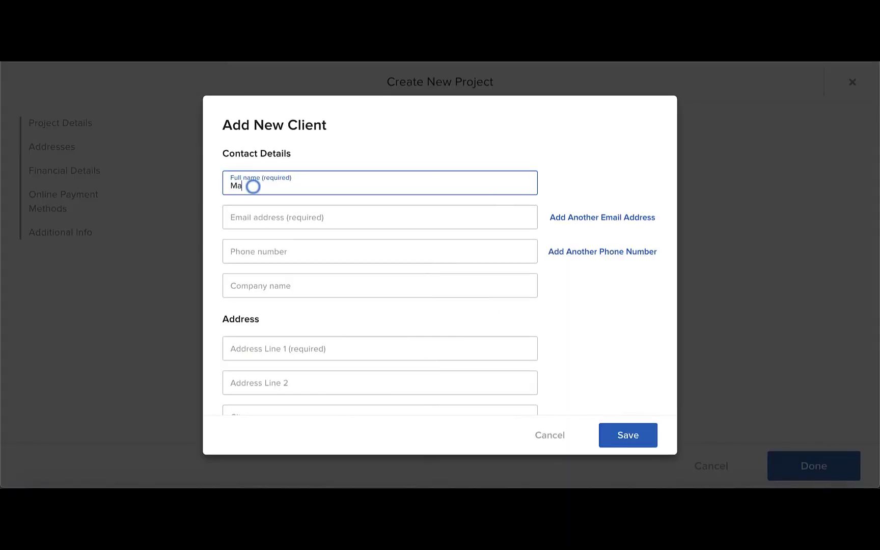
left_click(263, 215)
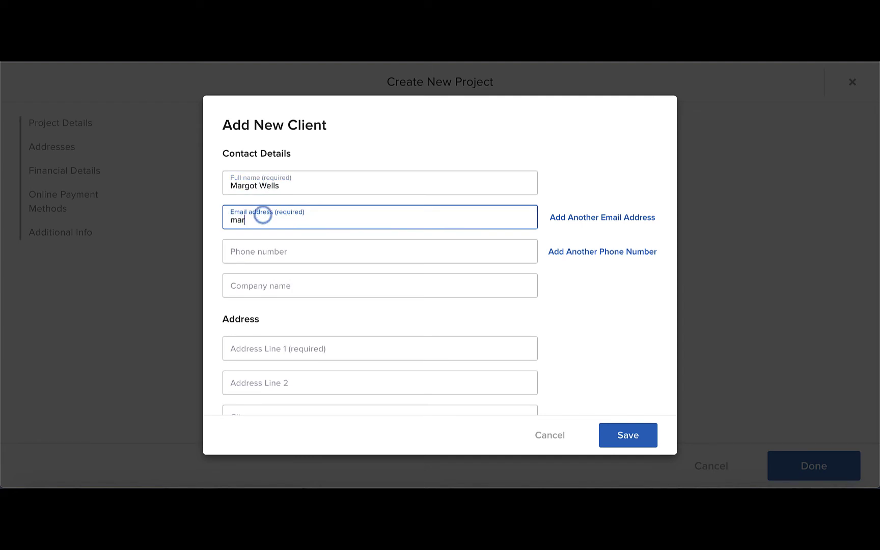
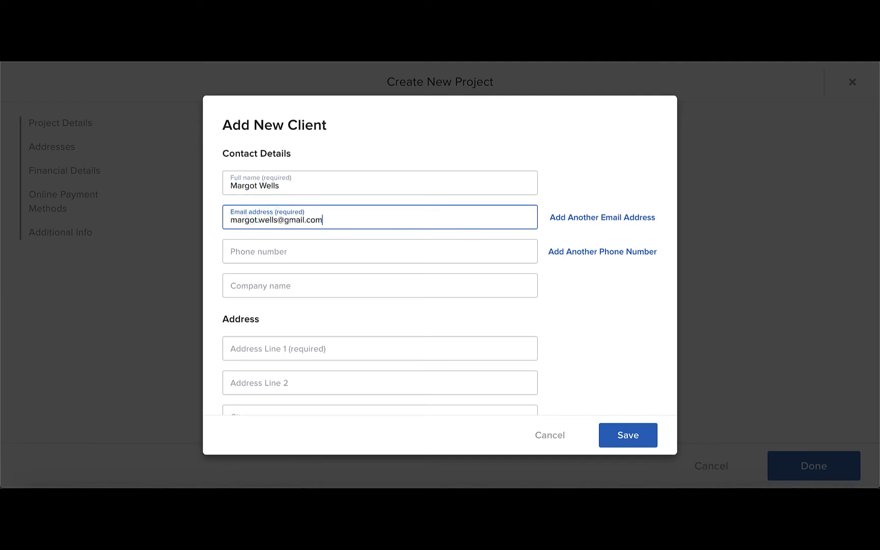
- Fill in the client's street address, city, state and zip code
left_click(271, 345)
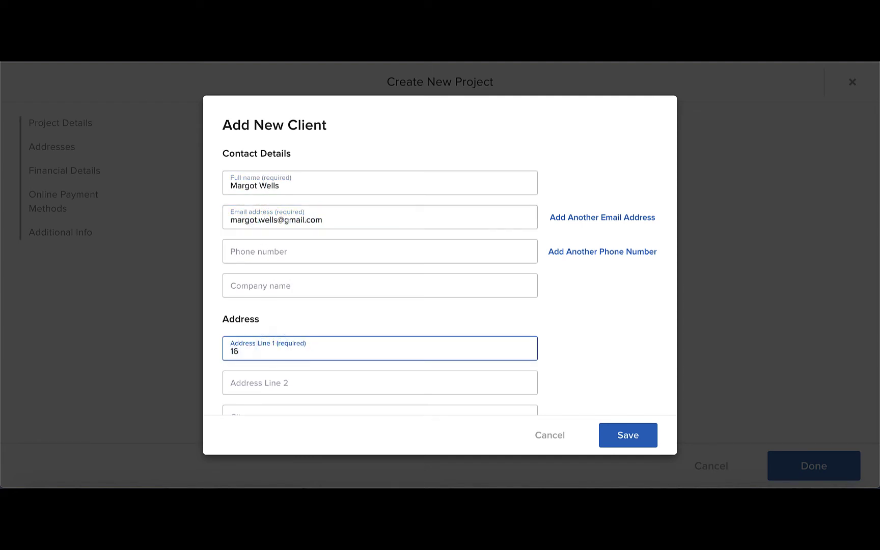
scroll(379, 275, "down", 3)
left_click(272, 341)
type("Woodbury")
left_click(279, 367)
type("n")
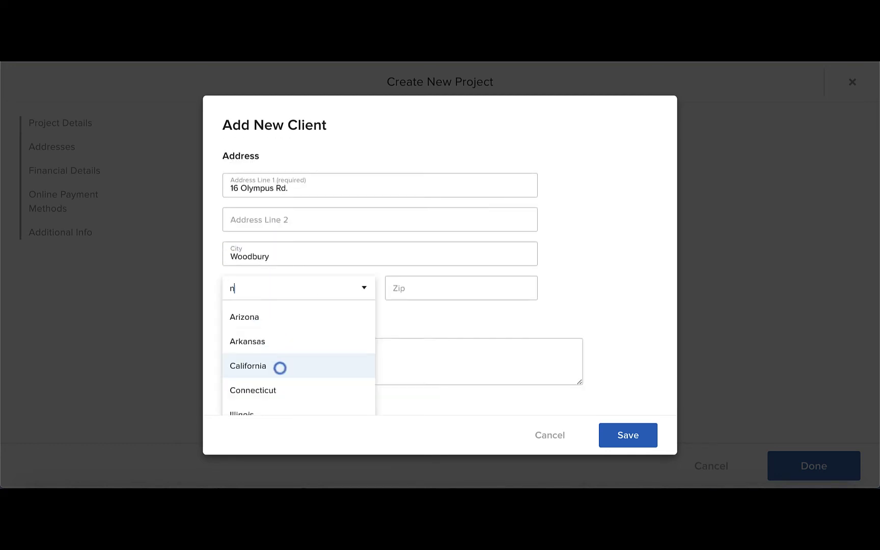
type("ew")
left_click(267, 397)
left_click(419, 289)
type("11797")
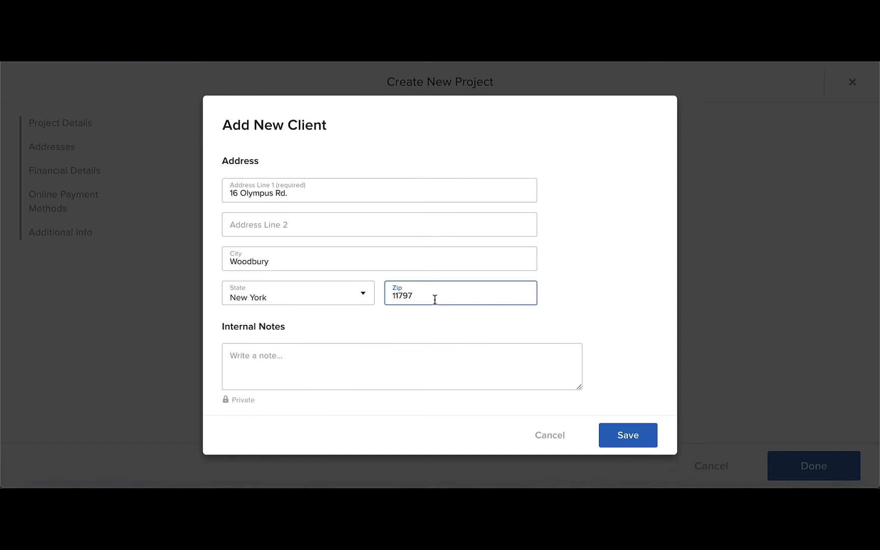
left_click(298, 358)
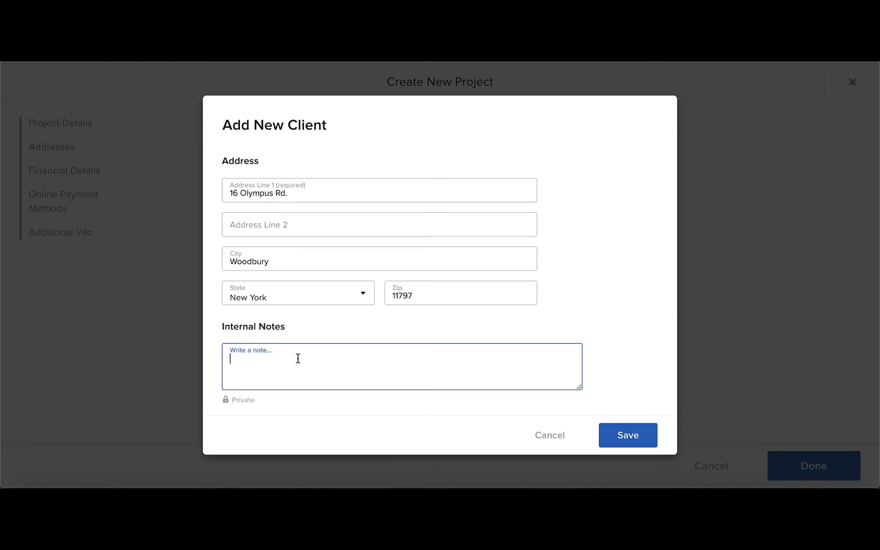
key("shift+Tab")
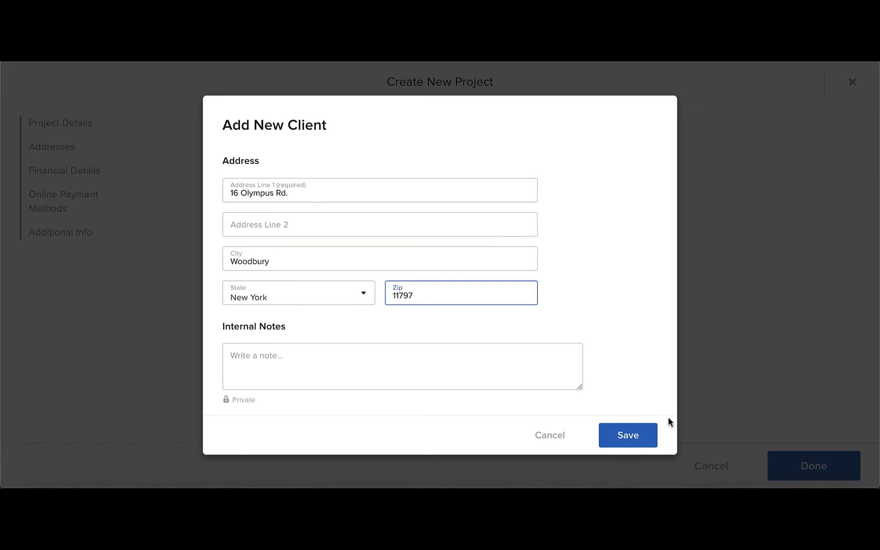
- Save the new client to the project and set the project type to Custom Home
left_click(646, 435)
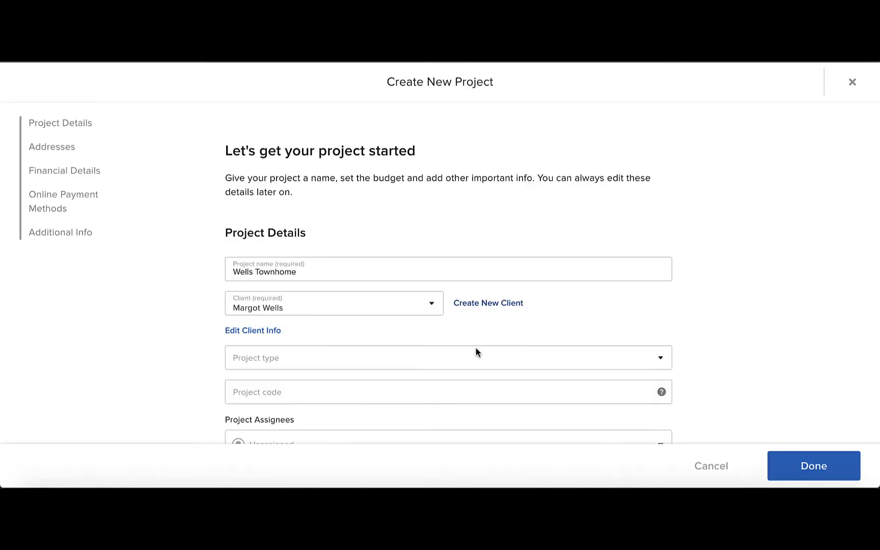
scroll(475, 352, "down", 3)
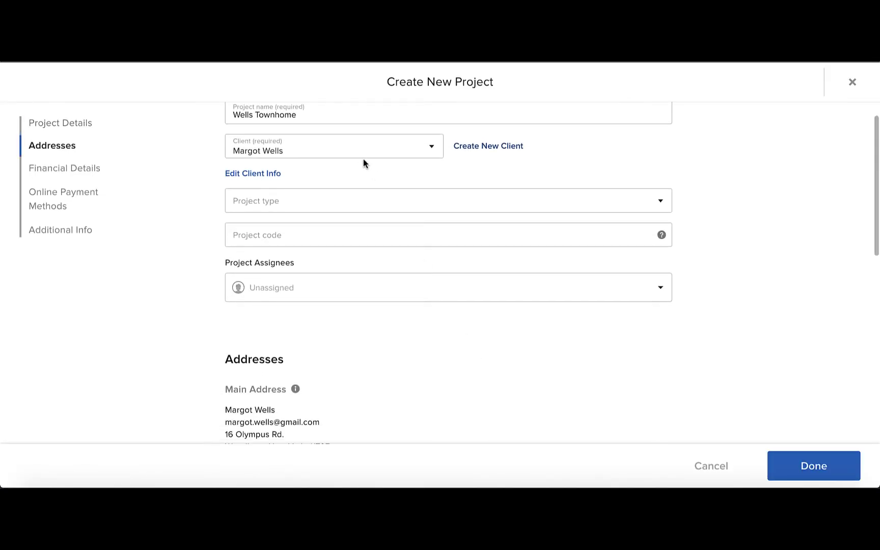
left_click(367, 201)
type("custom")
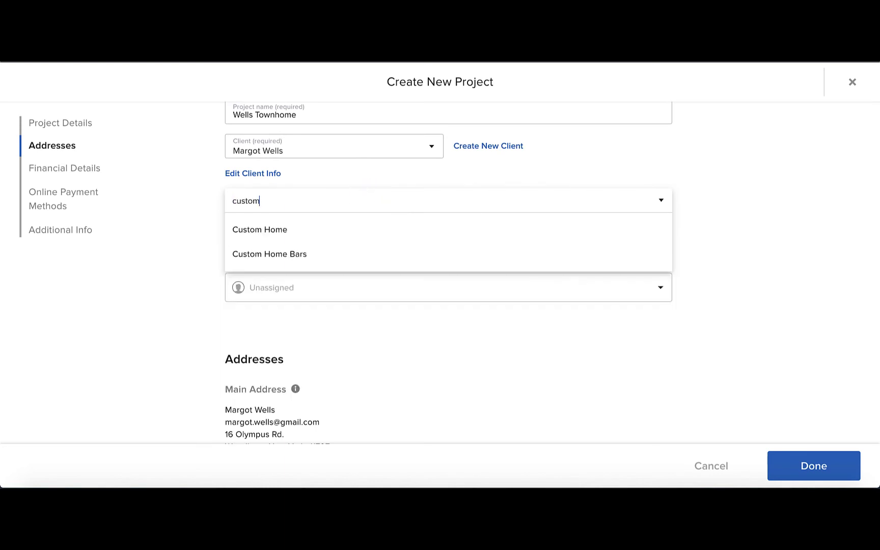
left_click(257, 236)
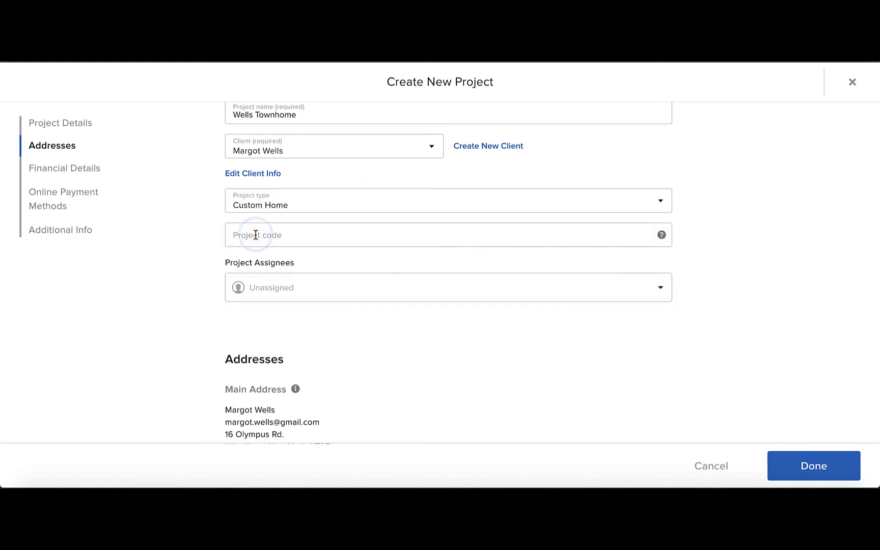
left_click(621, 234)
left_click(661, 235)
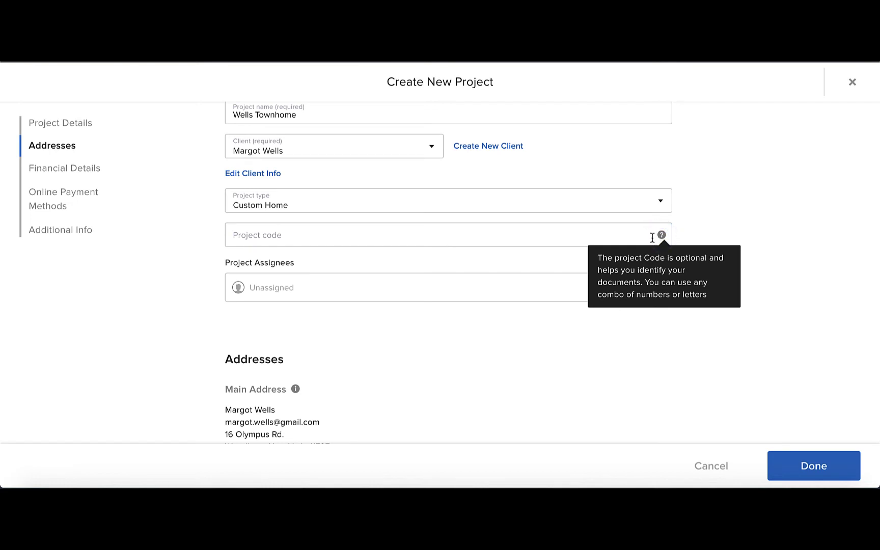
- Assign one team member to the project under Project Assignees
left_click(354, 281)
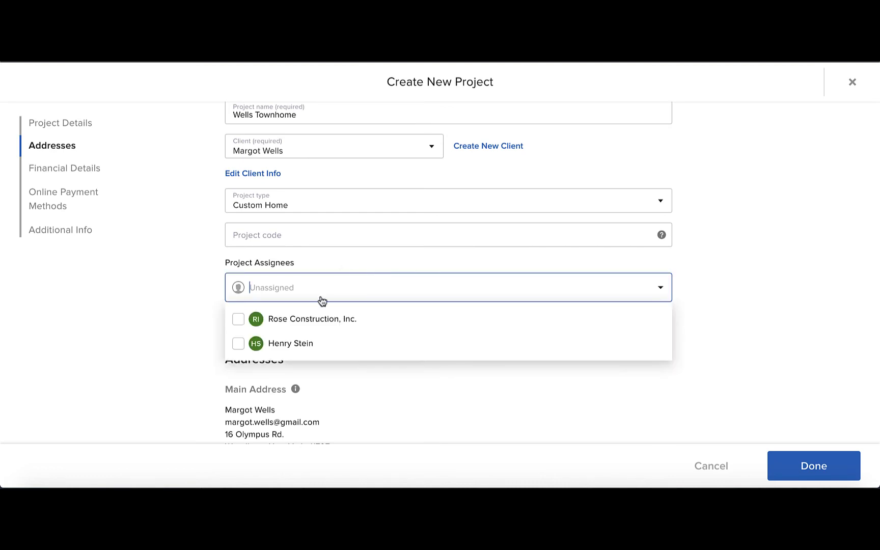
left_click(239, 344)
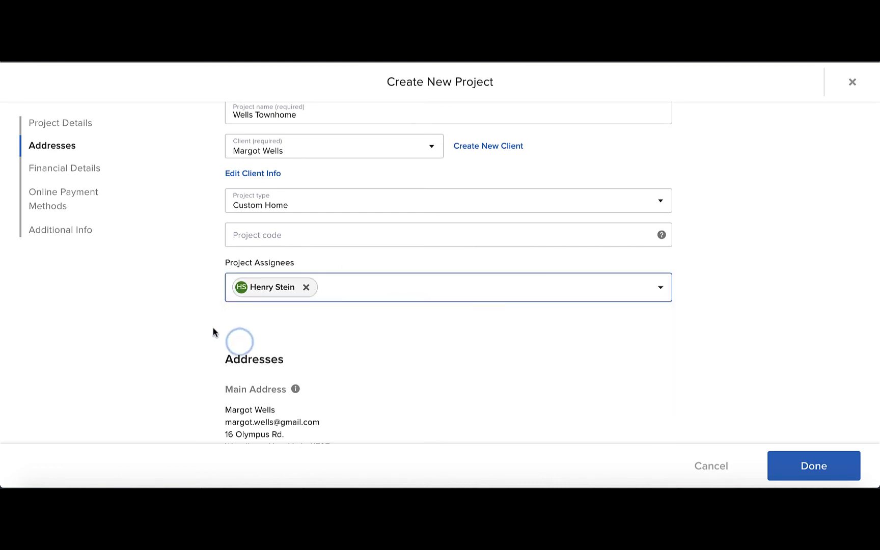
scroll(213, 332, "down", 4)
scroll(213, 332, "down", 1)
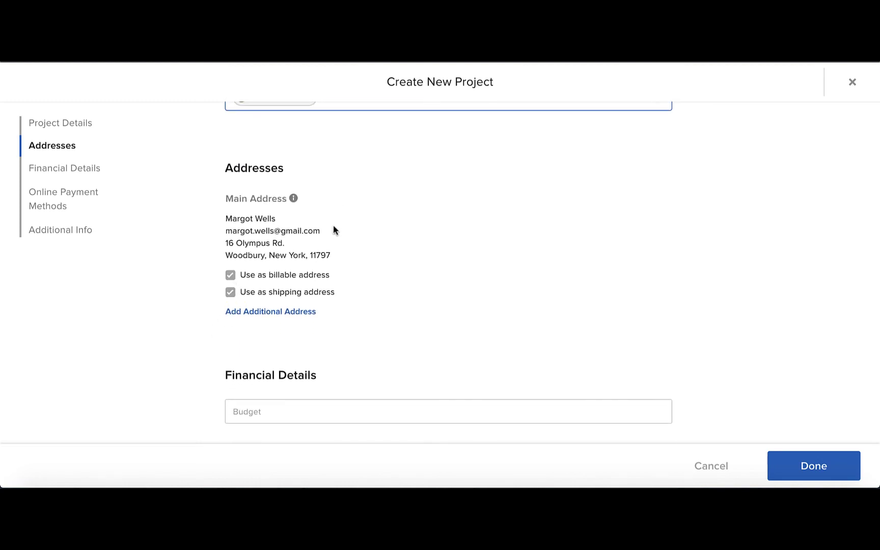
- Enter 600000 as the project budget in Financial Details
mouse_move(293, 203)
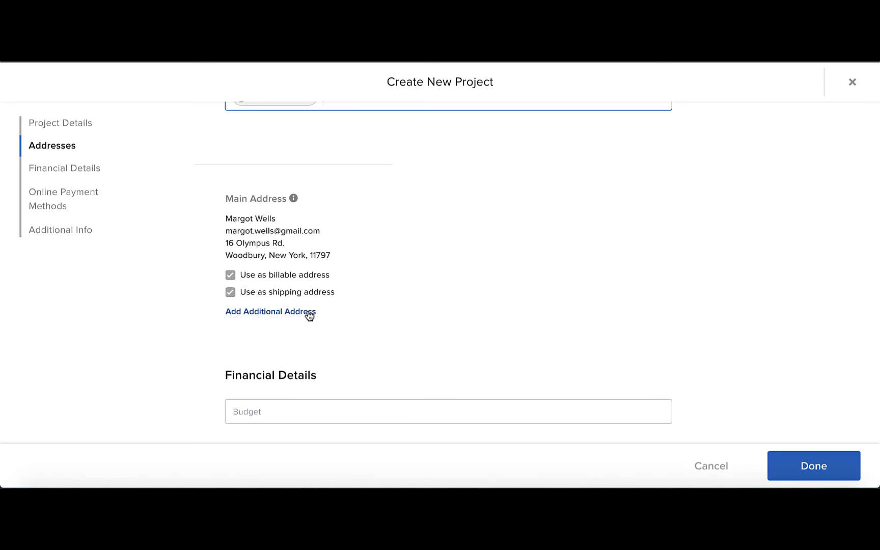
scroll(403, 332, "down", 4)
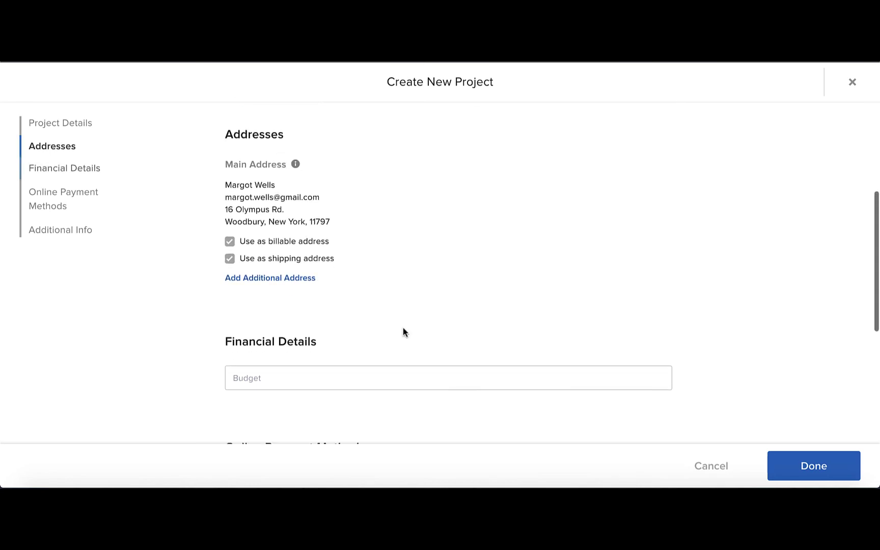
left_click(337, 239)
type("600")
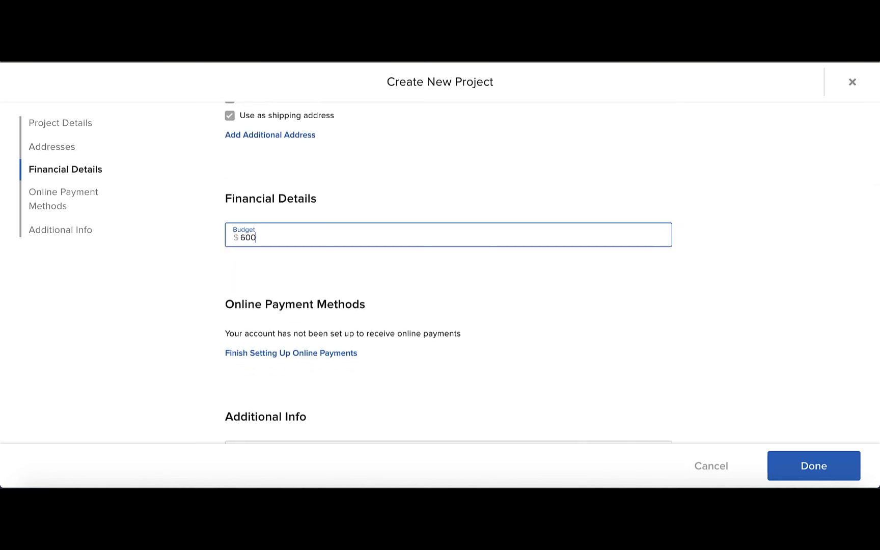
type("000")
scroll(501, 286, "down", 3)
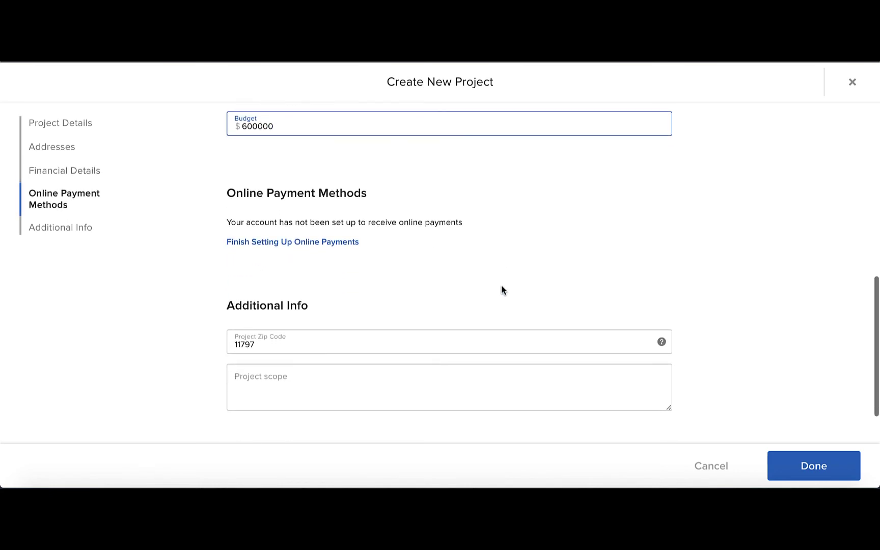
scroll(501, 290, "down", 1)
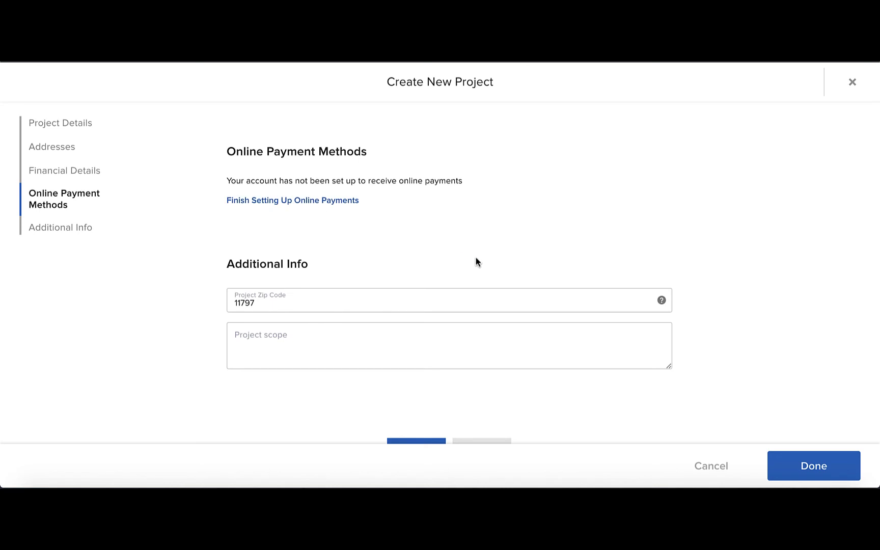
- Enter 'Full remodel' as the project scope and create the Wells Townhome project
scroll(476, 261, "down", 3)
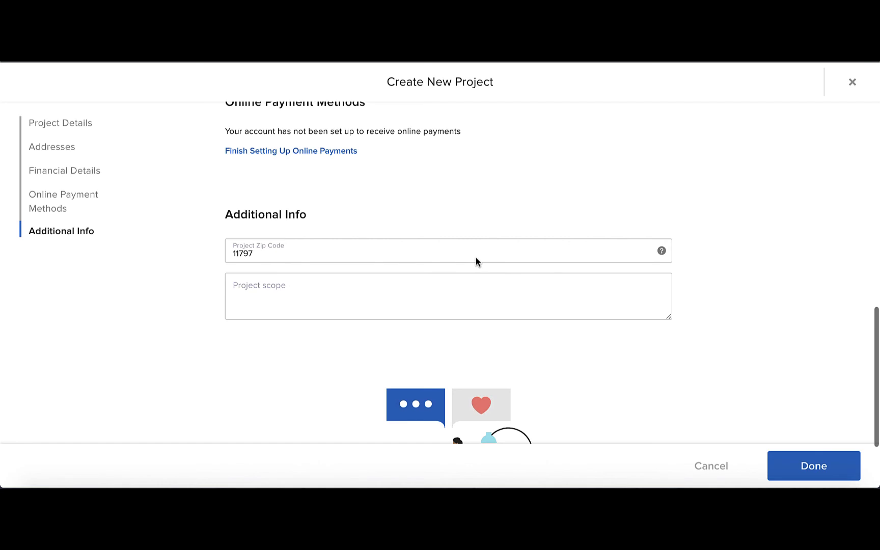
scroll(476, 257, "down", 4)
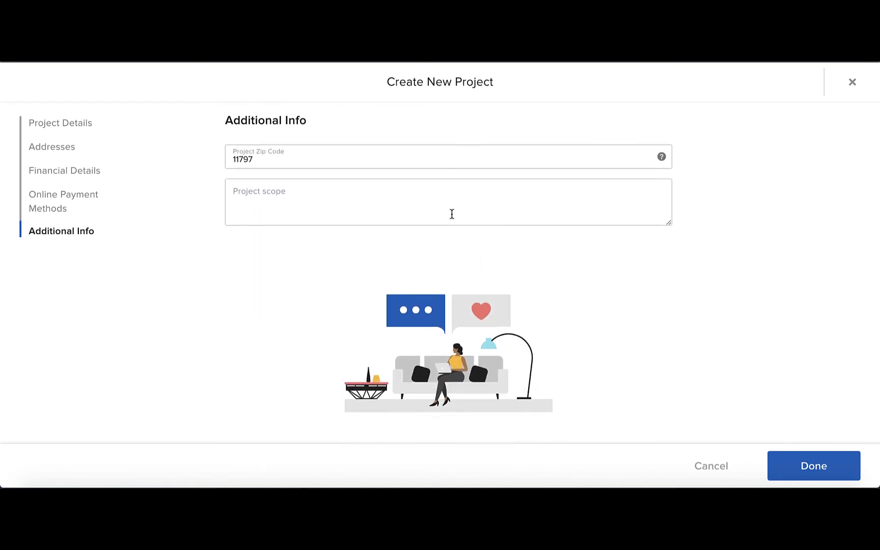
left_click(452, 214)
type("Full ")
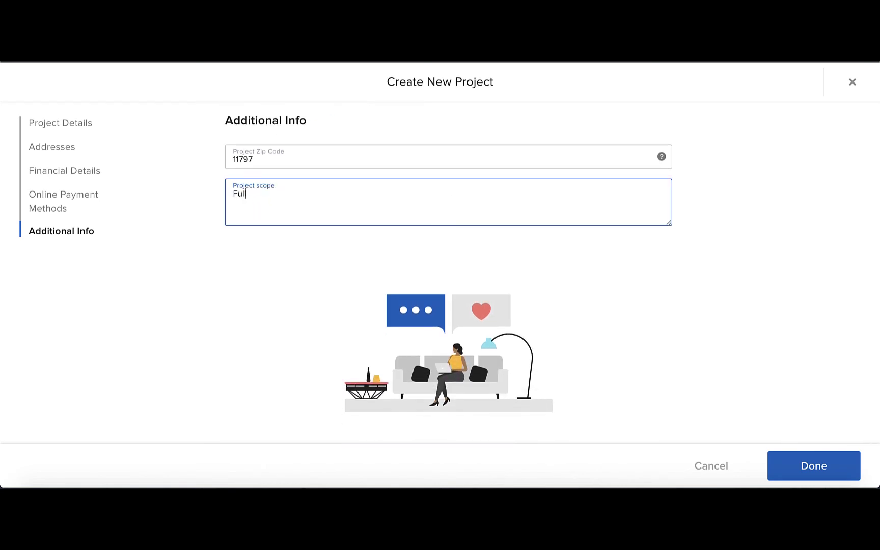
type("remodel")
left_click(827, 466)
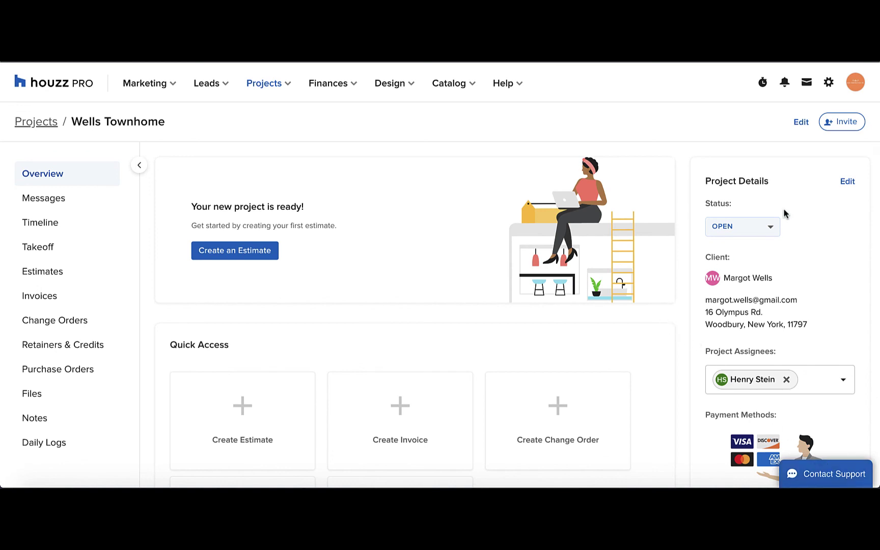
- Open the Wells Townhome details page and check the $600,000.00 budget and Full remodel scope
left_click(847, 183)
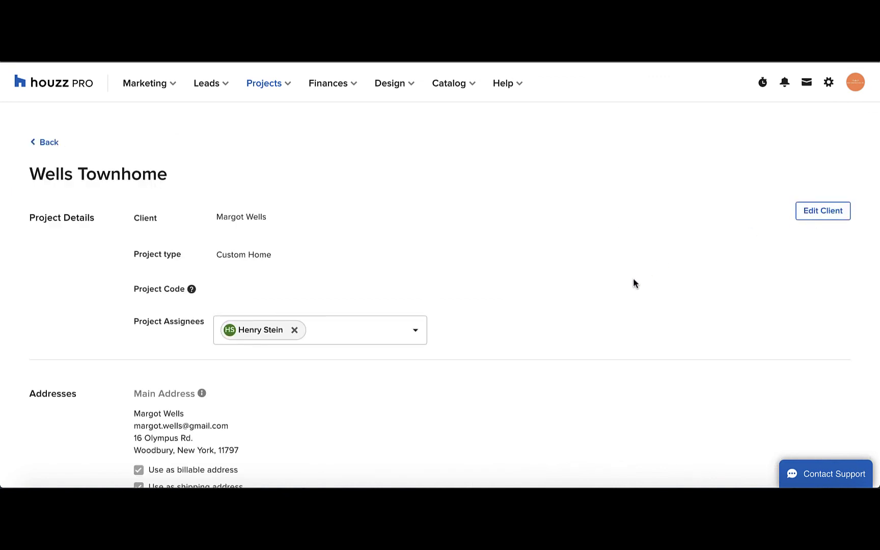
scroll(633, 283, "down", 6)
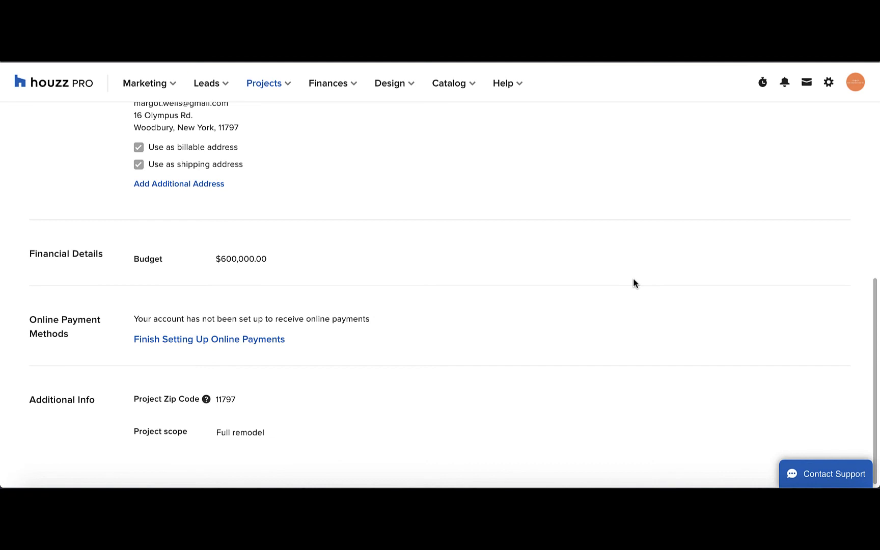